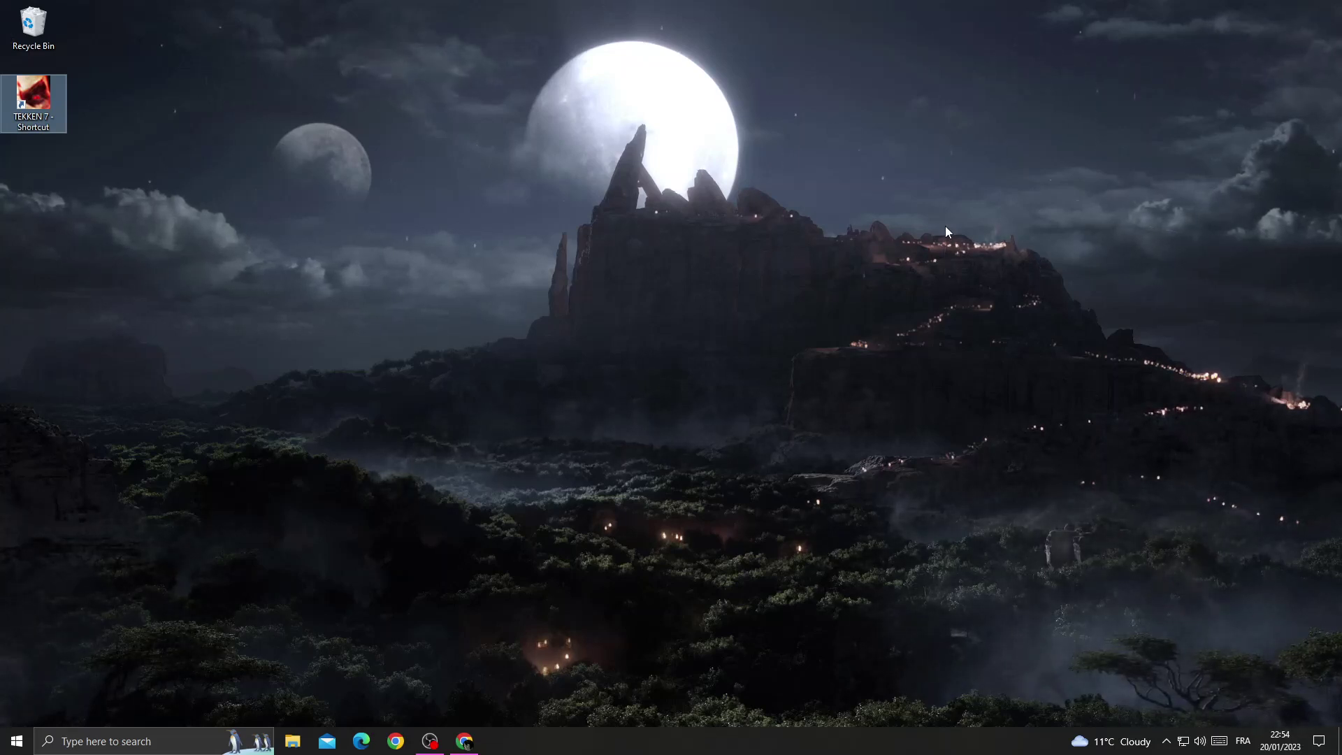
- Deselect the TEKKEN 7 shortcut on the desktop
{"action": "left_click", "coordinate": [891, 262]}
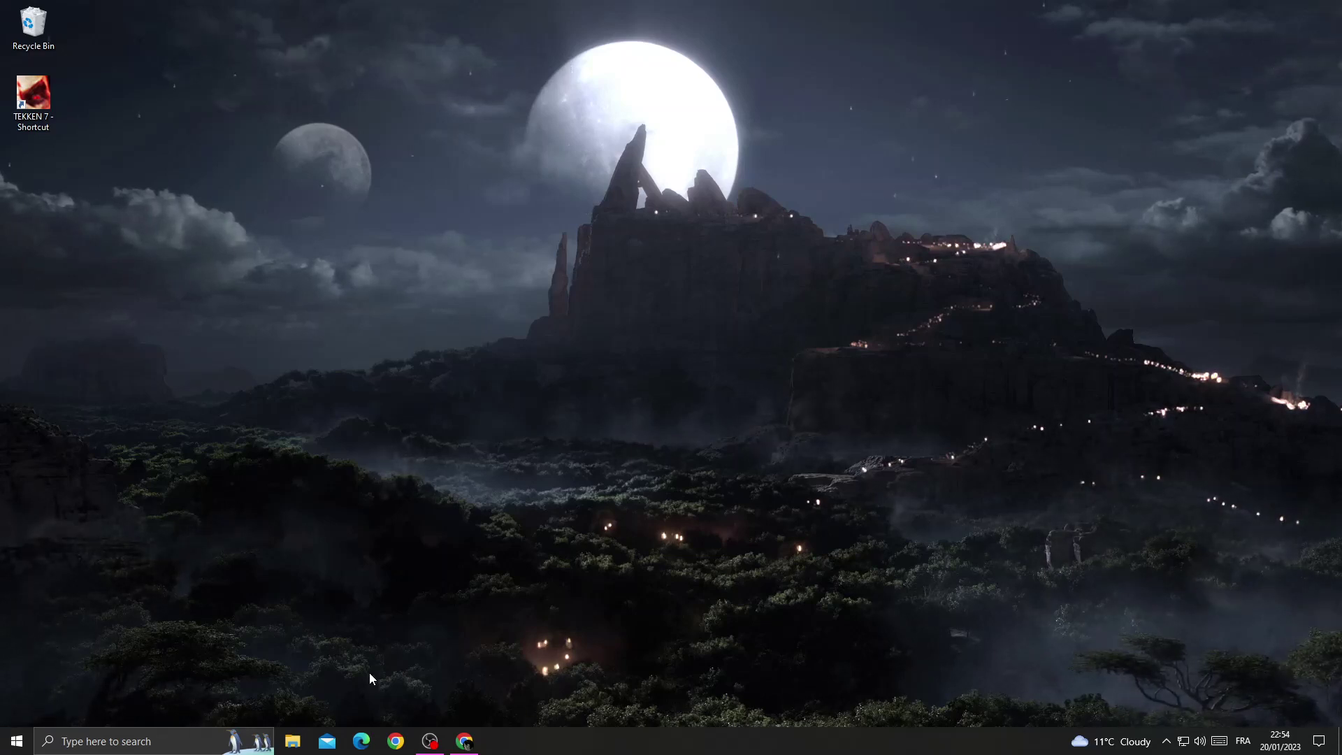
- Open Windows Settings from the Start menu and go to Privacy
{"action": "left_click", "coordinate": [18, 741]}
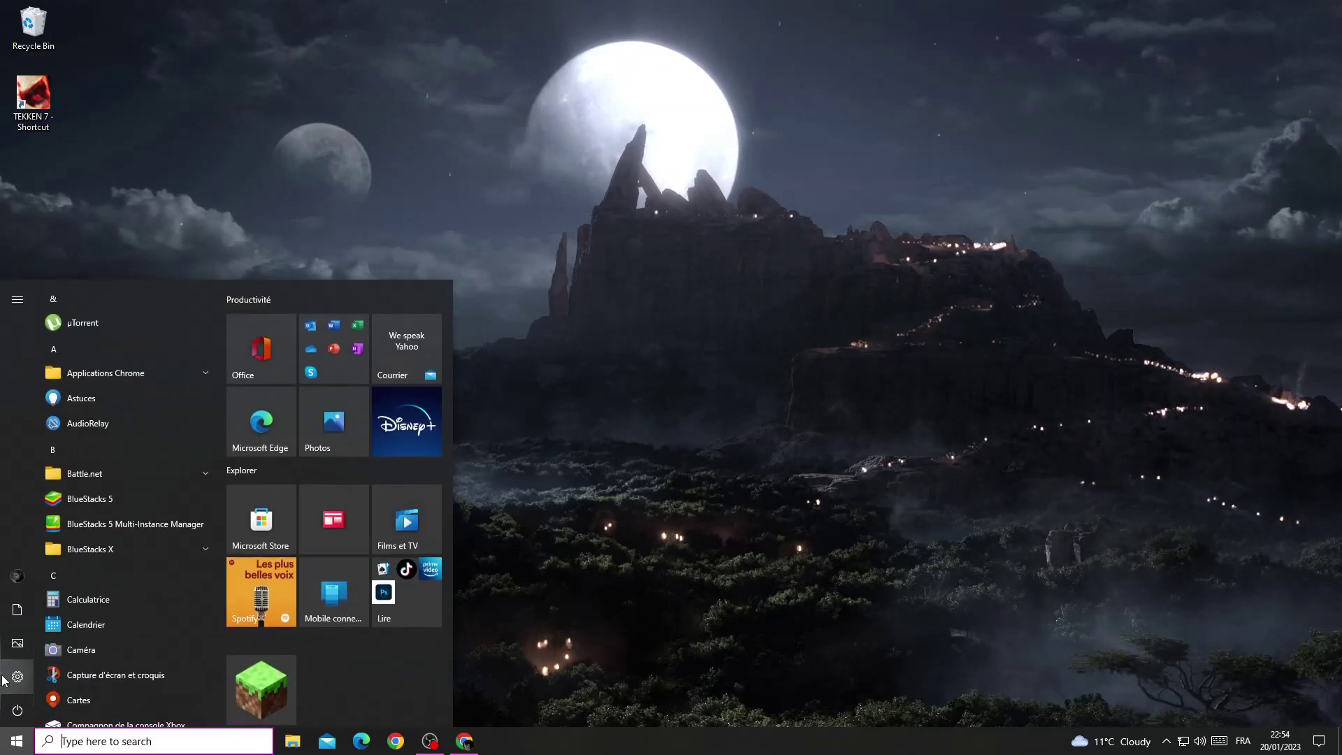
{"action": "left_click", "coordinate": [21, 679]}
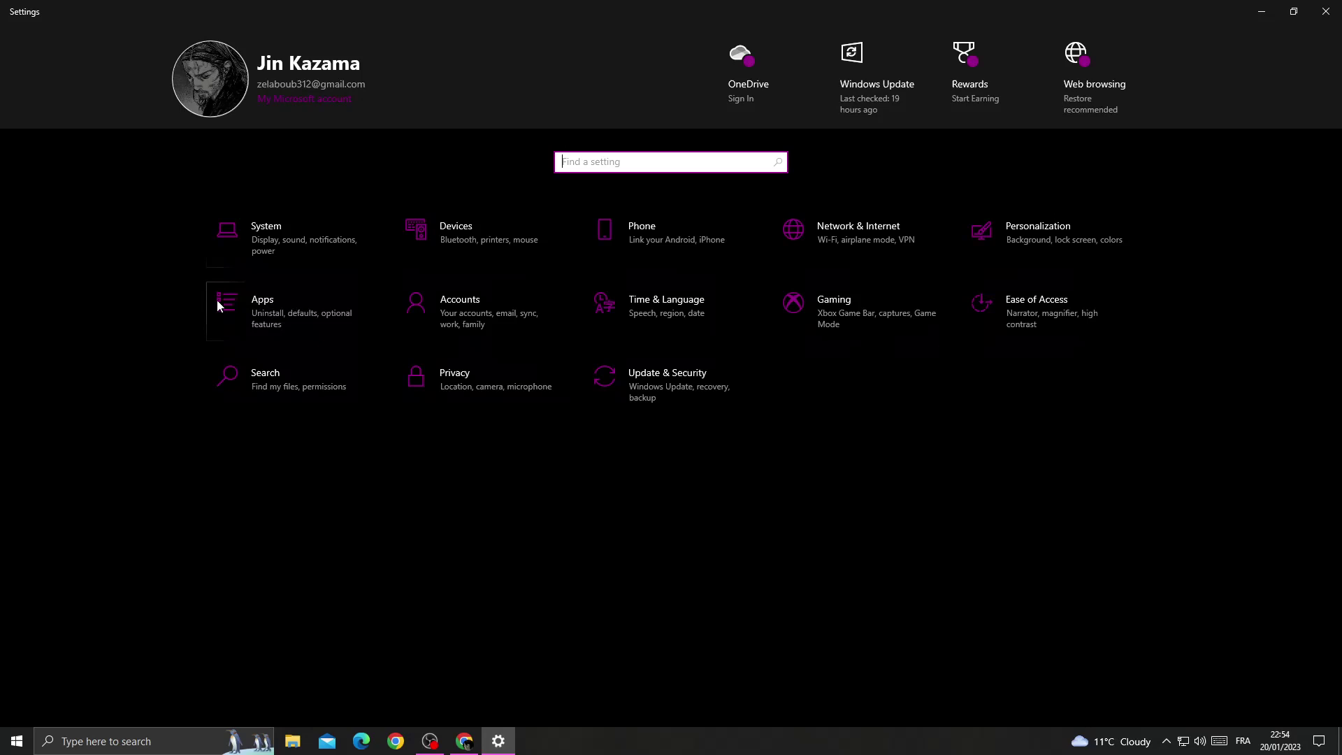
{"action": "left_click", "coordinate": [512, 383]}
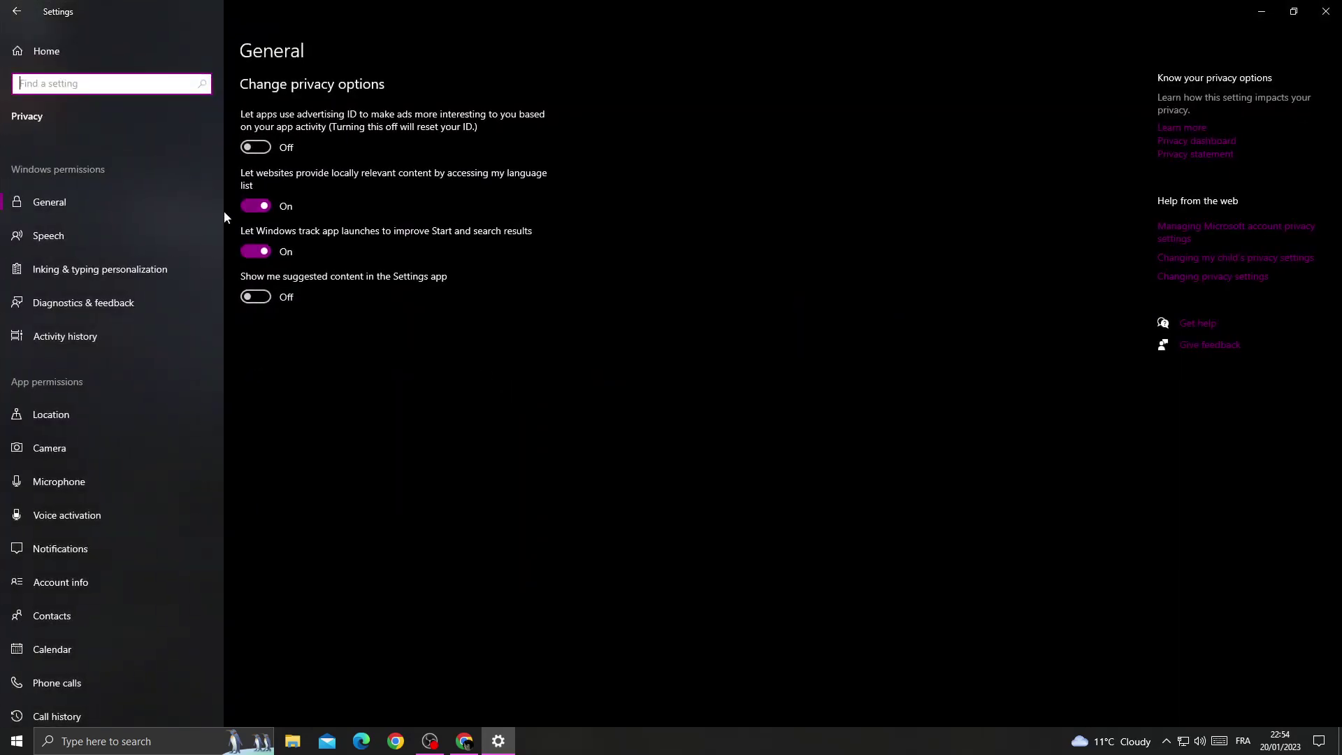
{"action": "scroll", "coordinate": [77, 222], "scroll_direction": "down", "scroll_amount": 5}
{"action": "scroll", "coordinate": [79, 224], "scroll_direction": "down", "scroll_amount": 2}
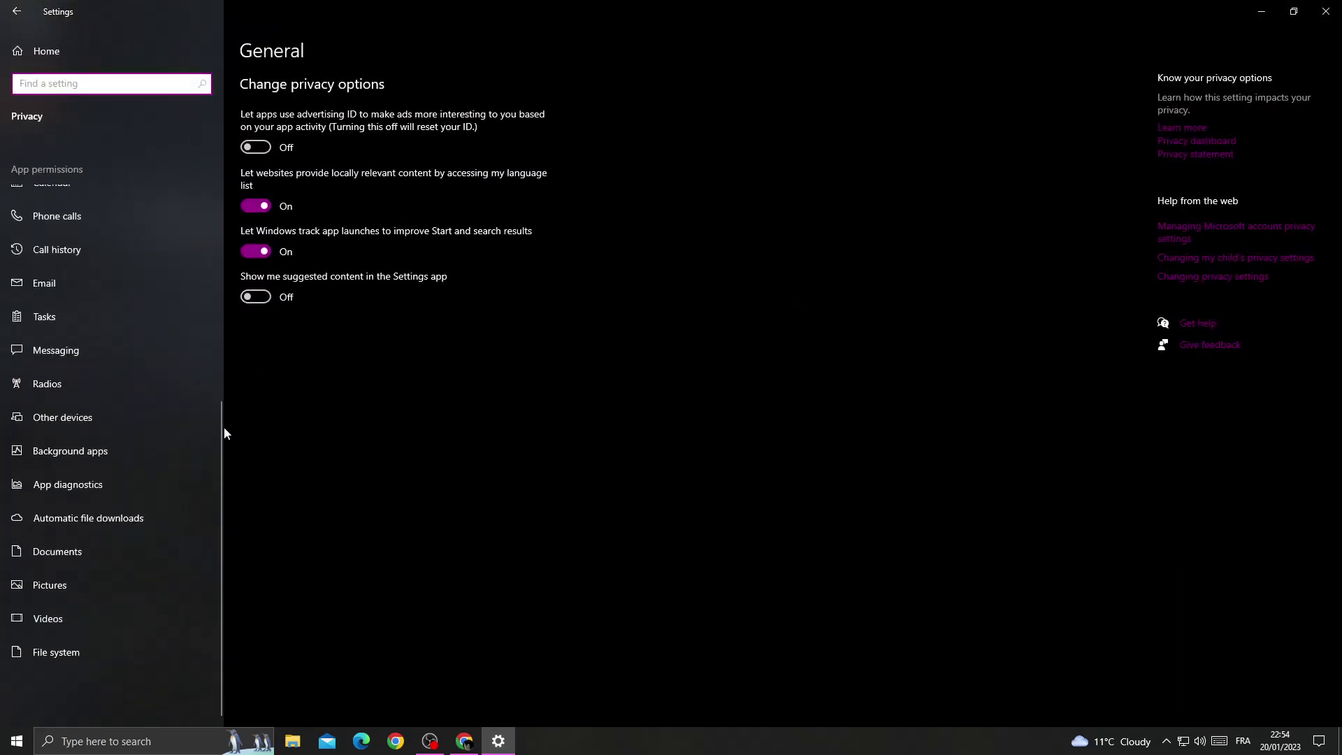
- Switch 'Let apps run in the background' Off under Background apps, then close Settings
{"action": "left_click", "coordinate": [103, 457]}
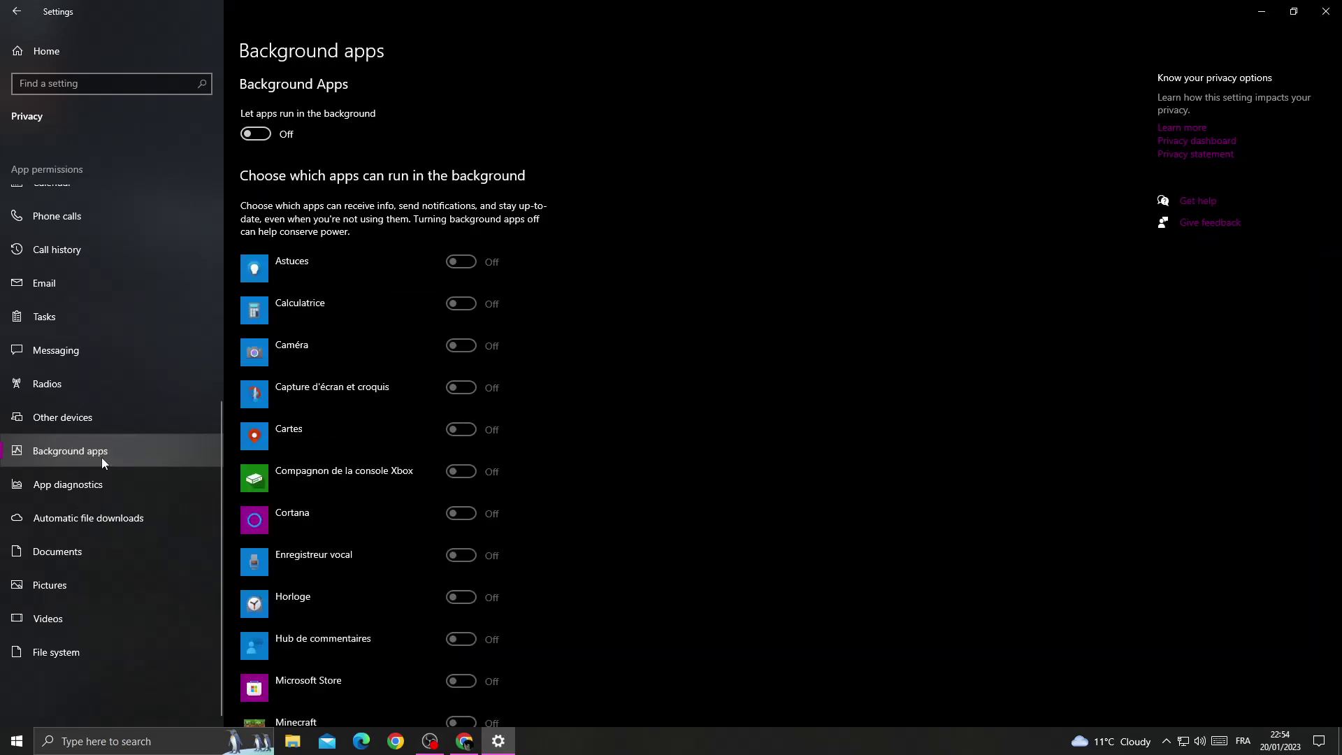
{"action": "left_click", "coordinate": [264, 137]}
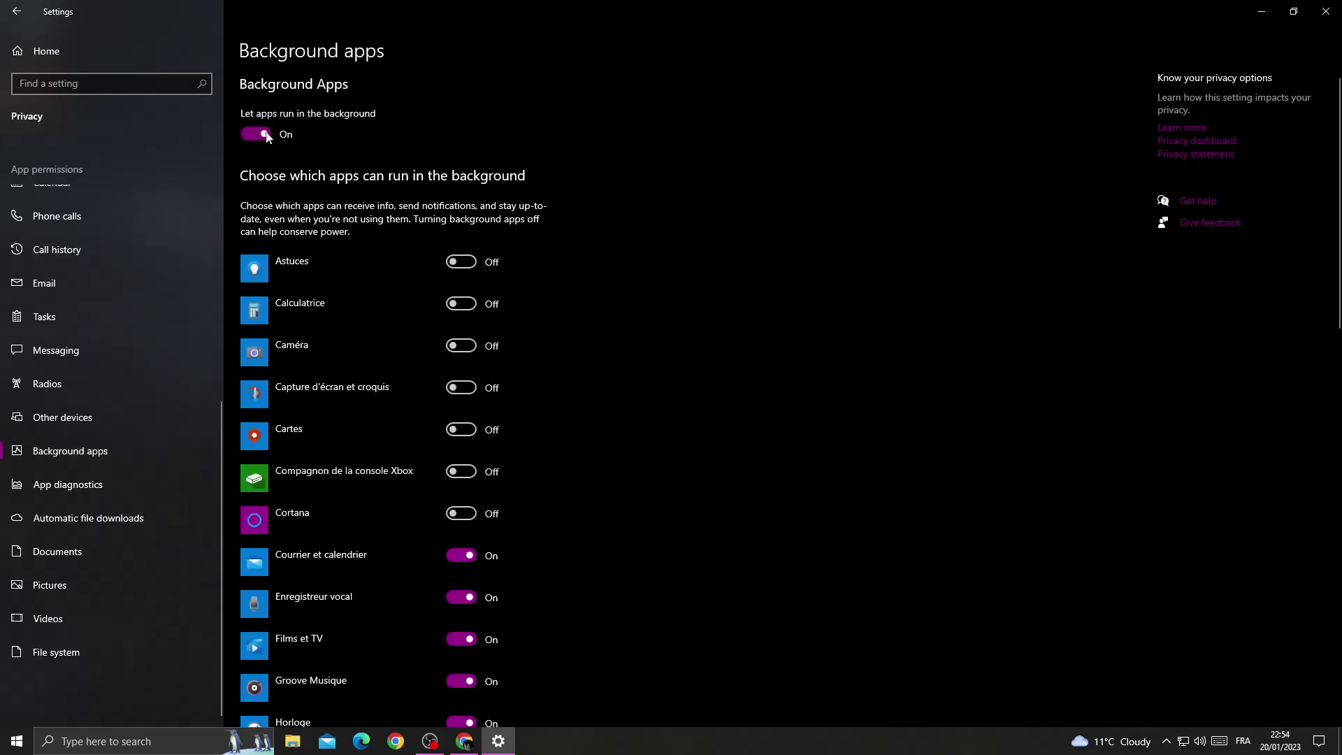
{"action": "left_click", "coordinate": [265, 134]}
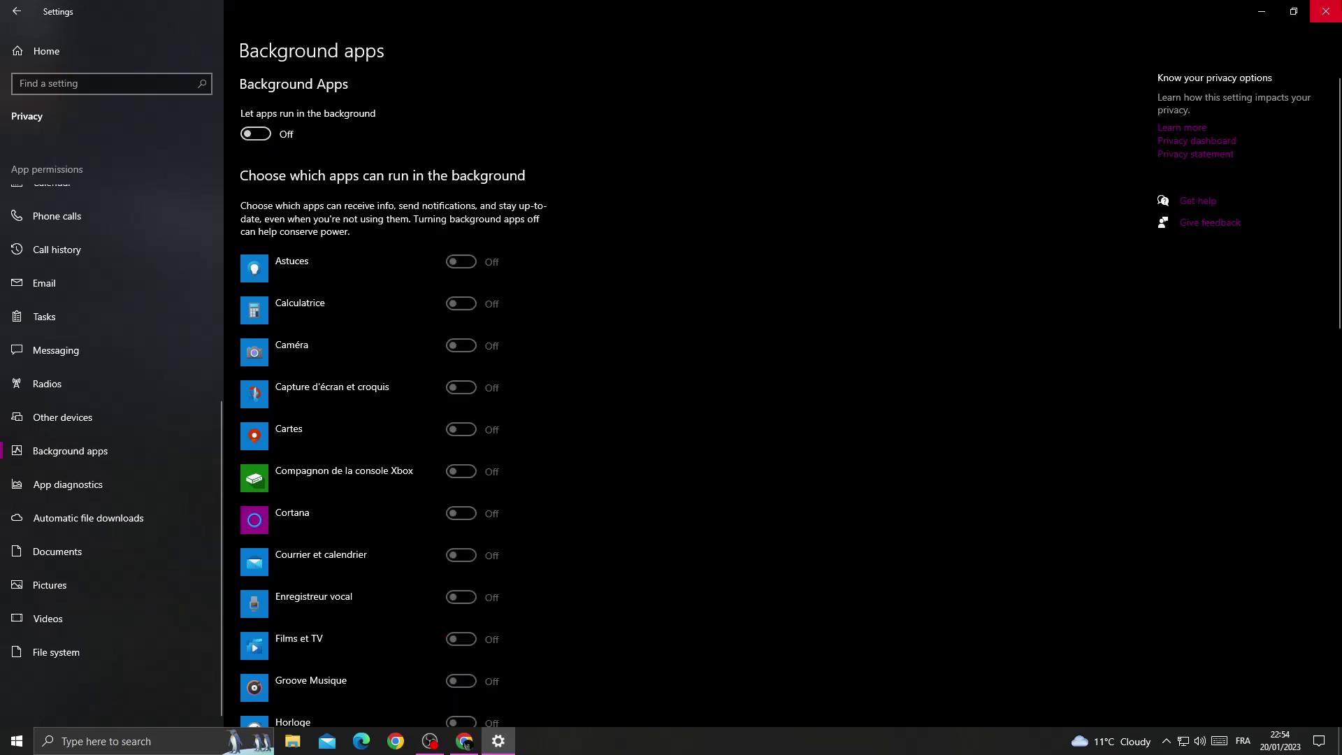
{"action": "left_click", "coordinate": [1324, 11]}
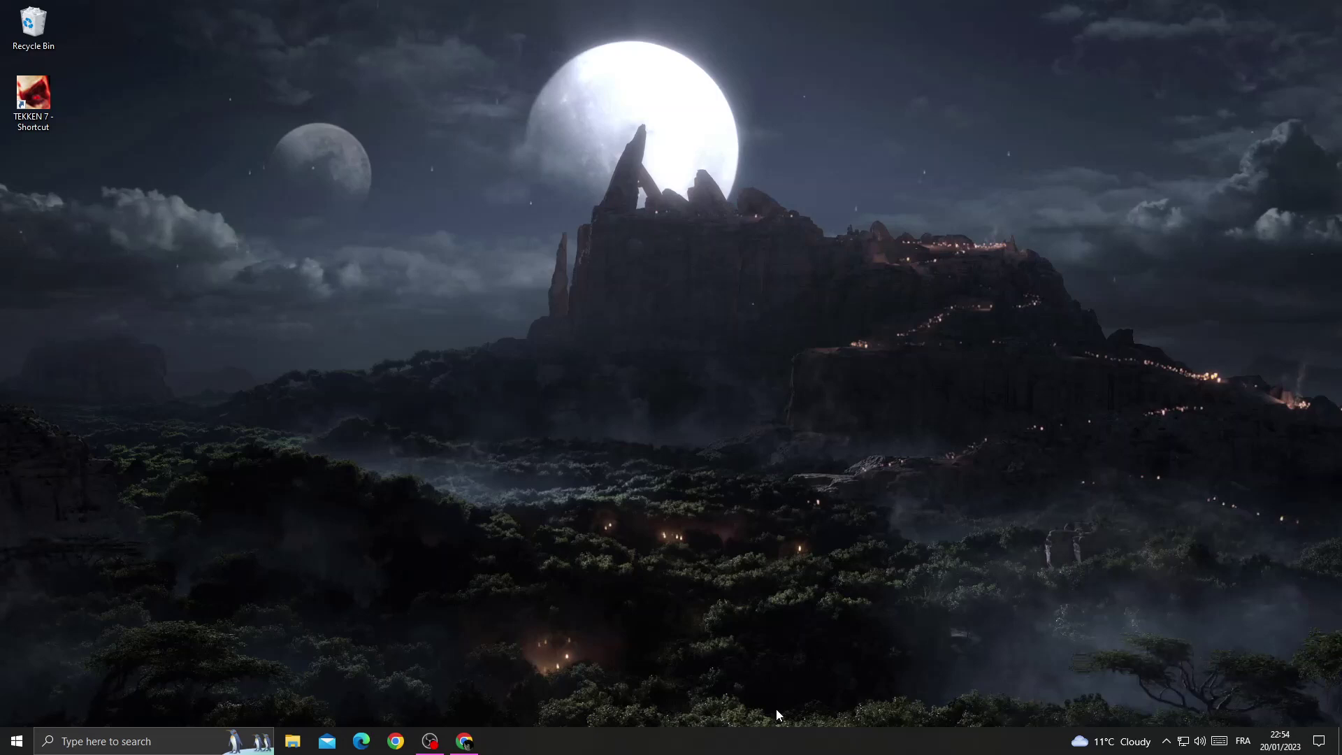
- Open Task Manager from the taskbar menu on its Details tab
{"action": "right_click", "coordinate": [798, 740]}
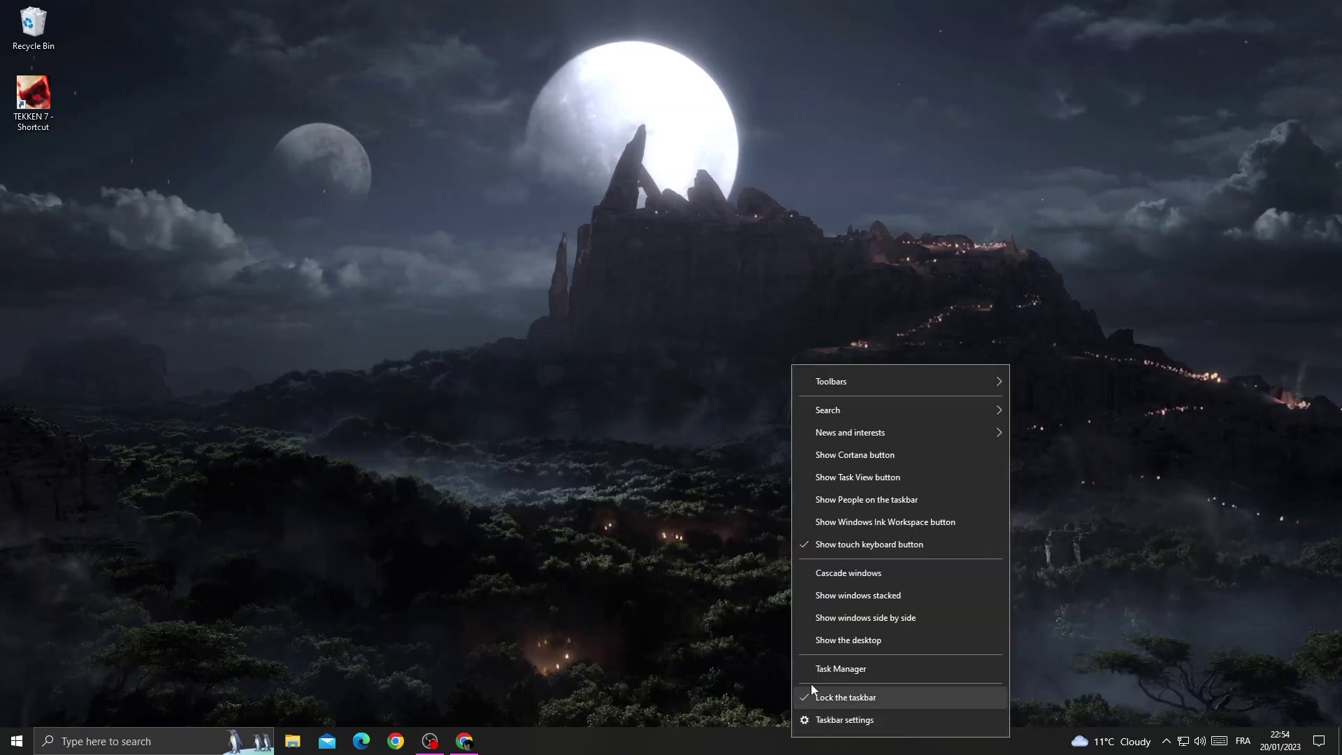
{"action": "left_click", "coordinate": [828, 667]}
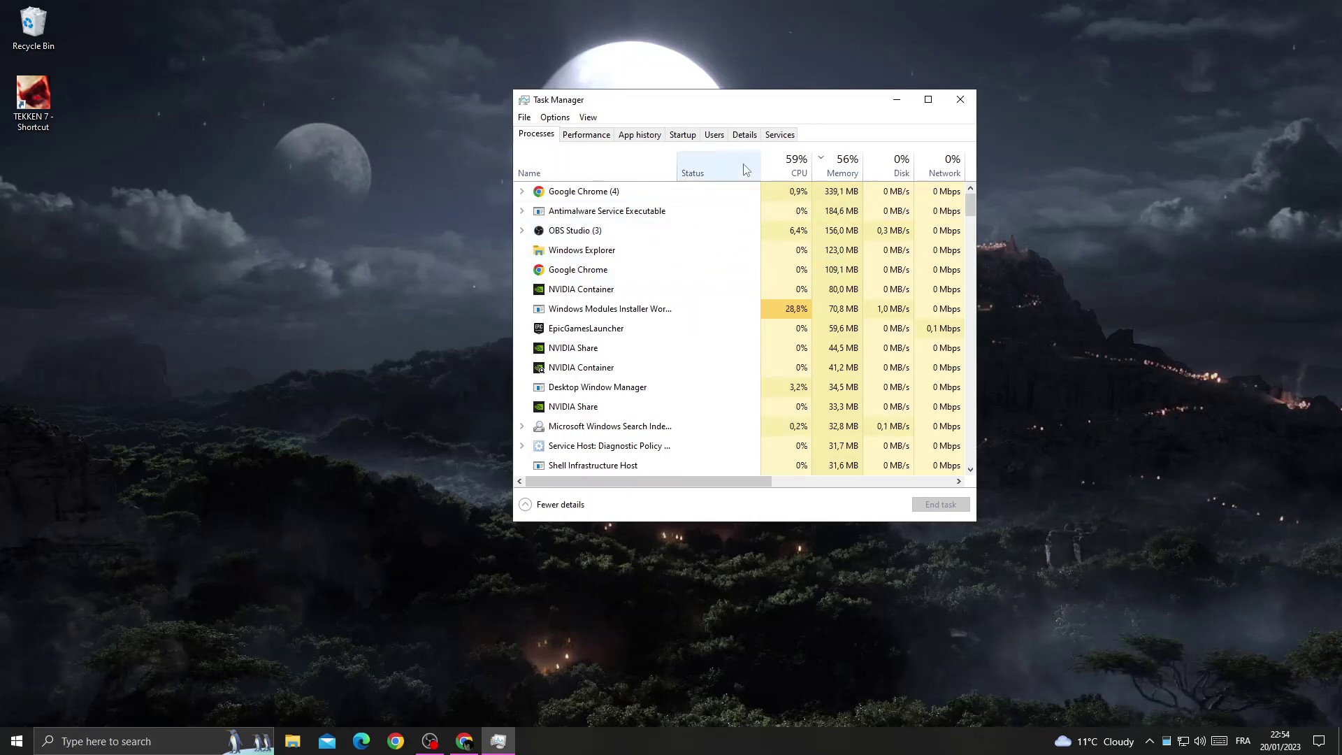
{"action": "left_click", "coordinate": [744, 135]}
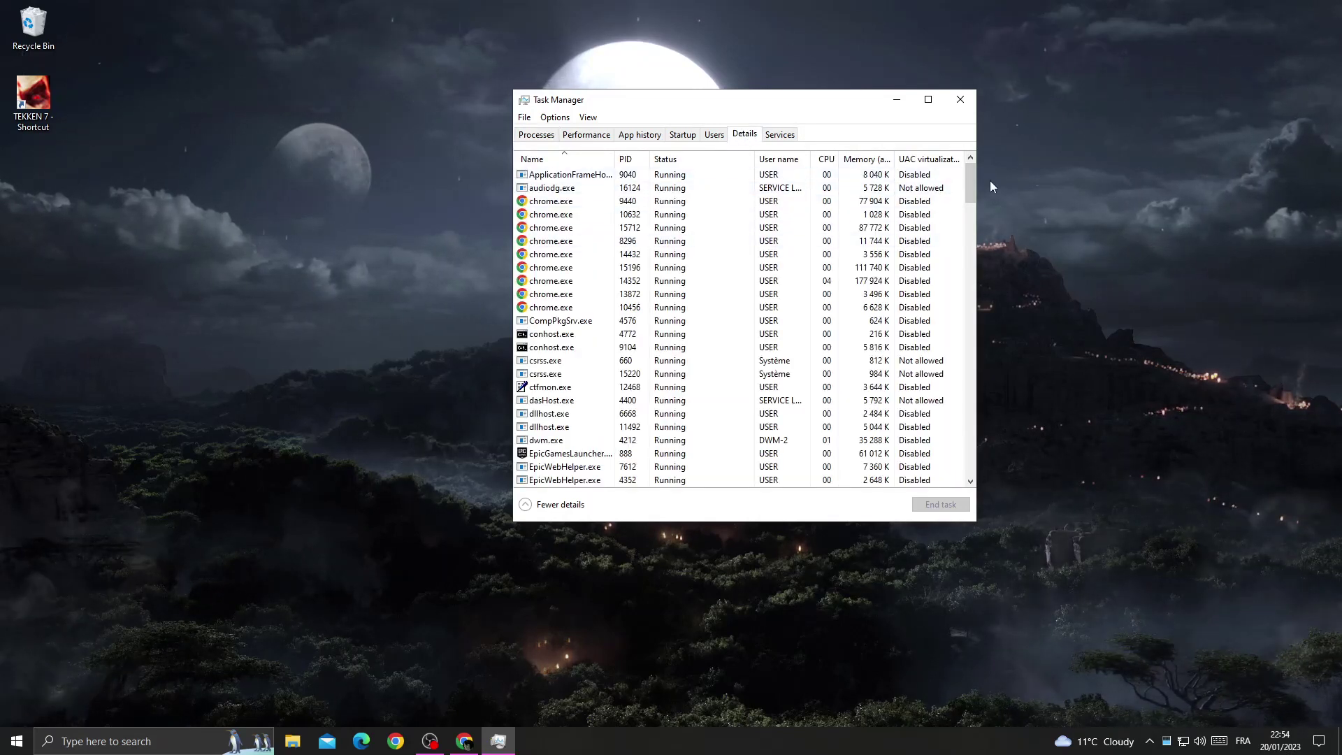
{"action": "left_click_drag", "start_coordinate": [967, 177], "coordinate": [974, 455]}
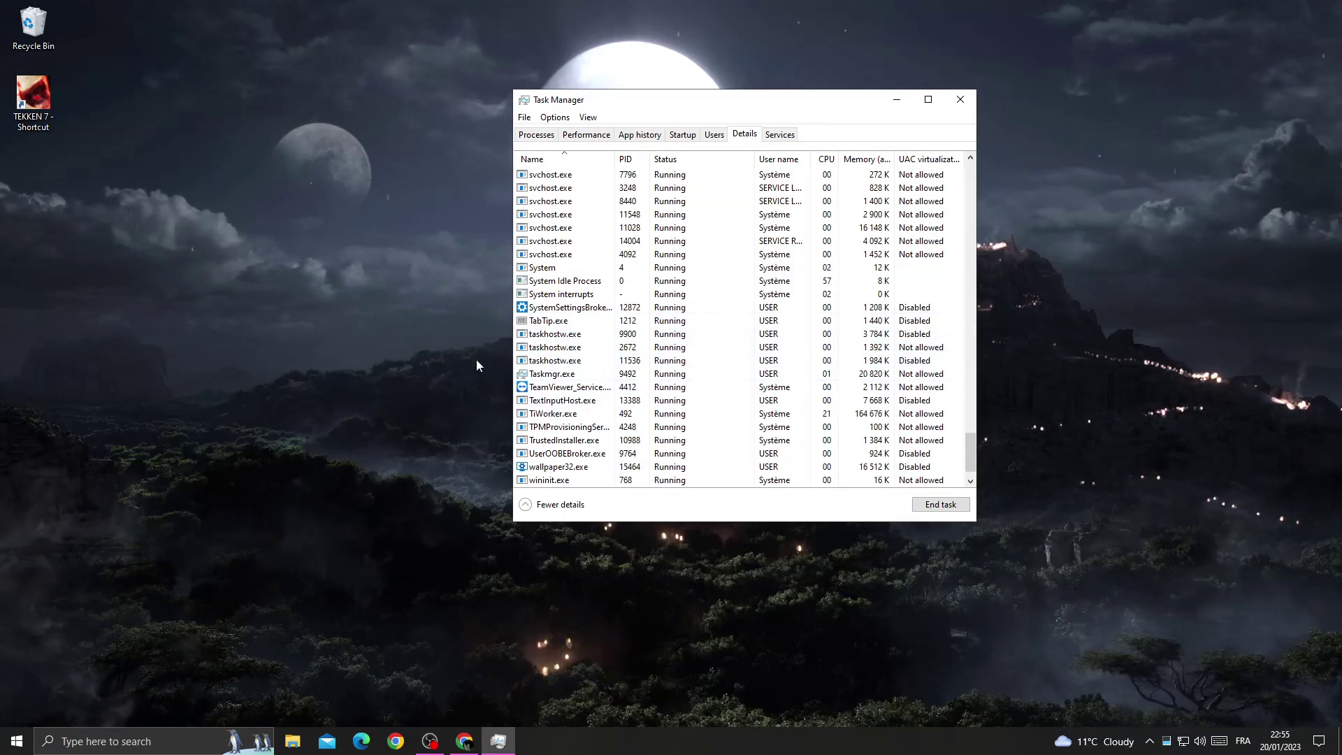
- Launch TEKKEN 7 using Open from its desktop shortcut's context menu
{"action": "right_click", "coordinate": [41, 93]}
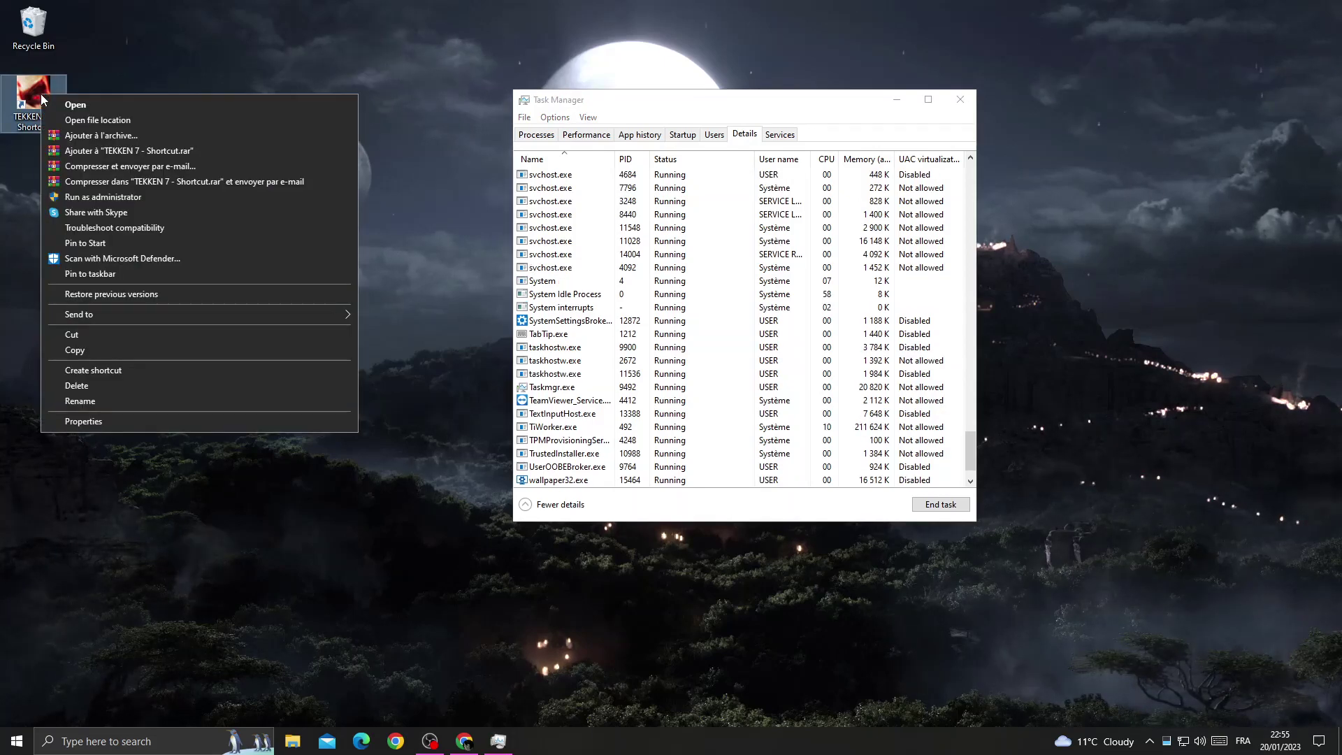
{"action": "key", "text": "Escape"}
{"action": "left_click", "coordinate": [251, 9]}
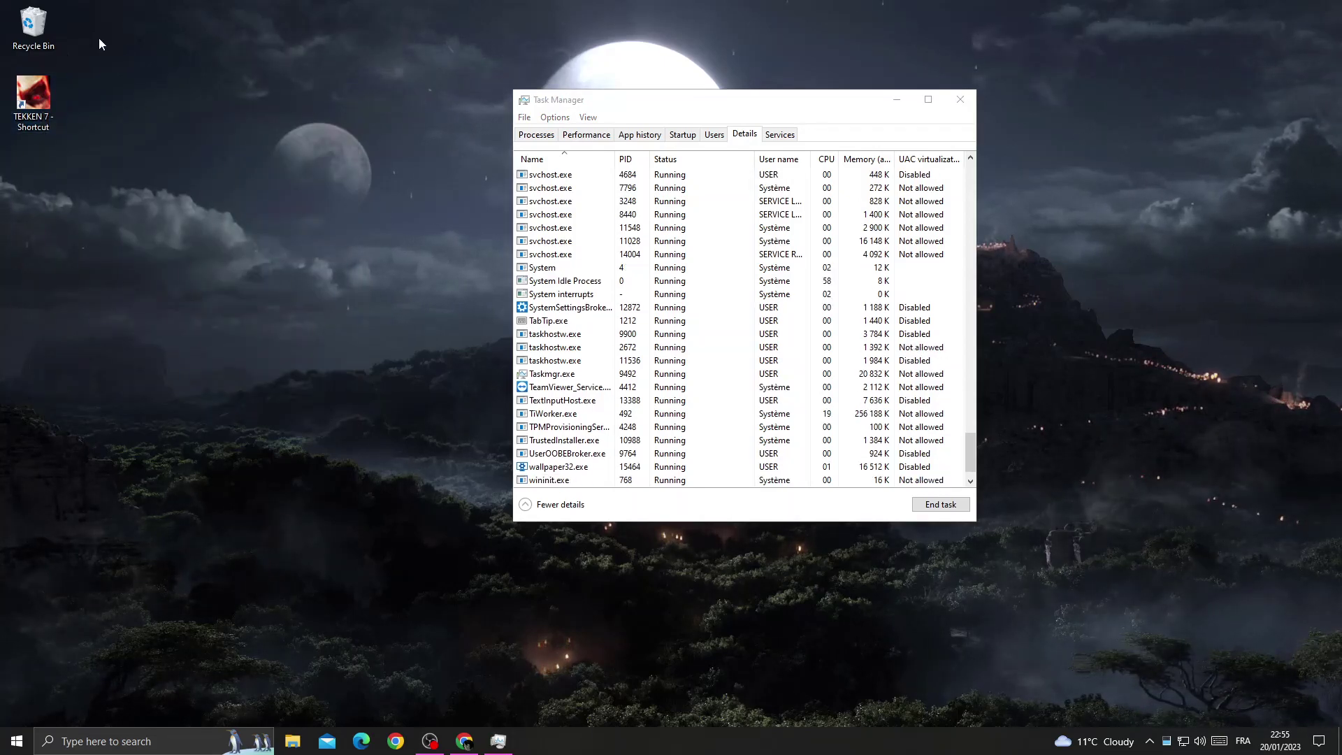
{"action": "right_click", "coordinate": [38, 97]}
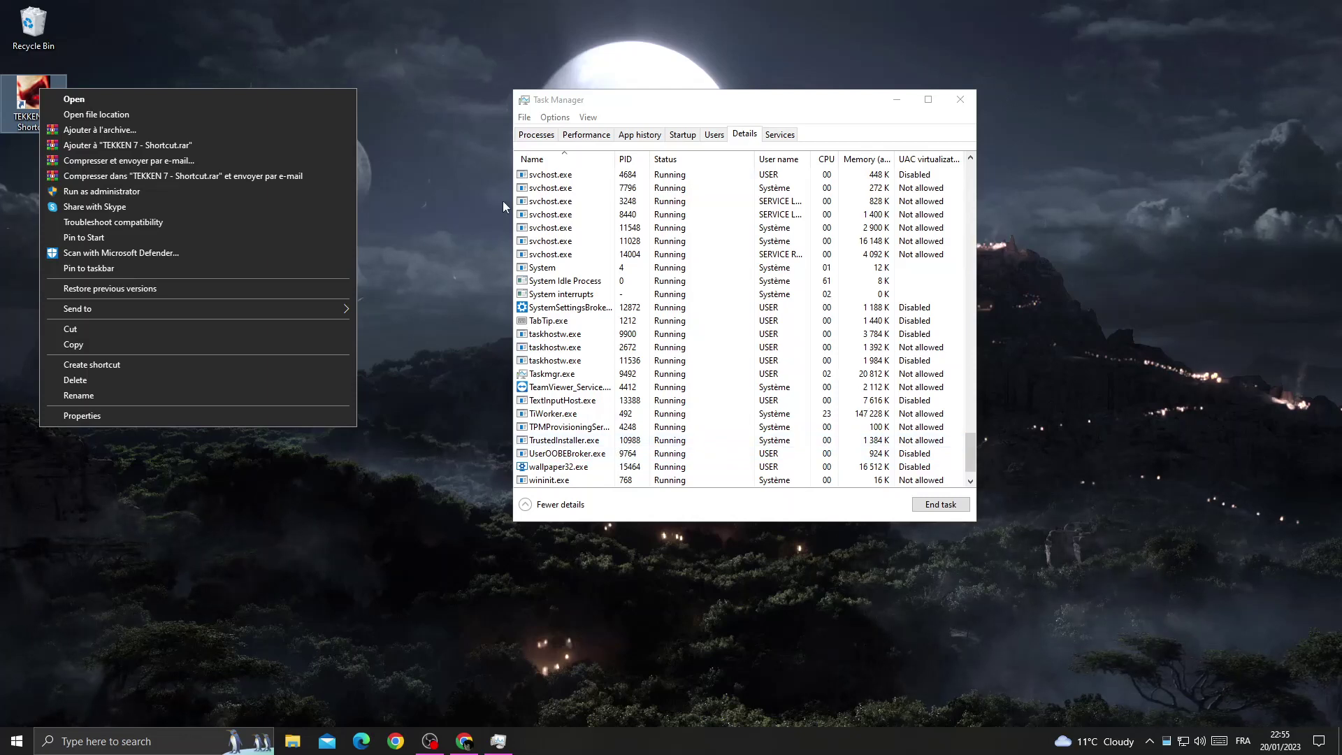
{"action": "left_click", "coordinate": [187, 105]}
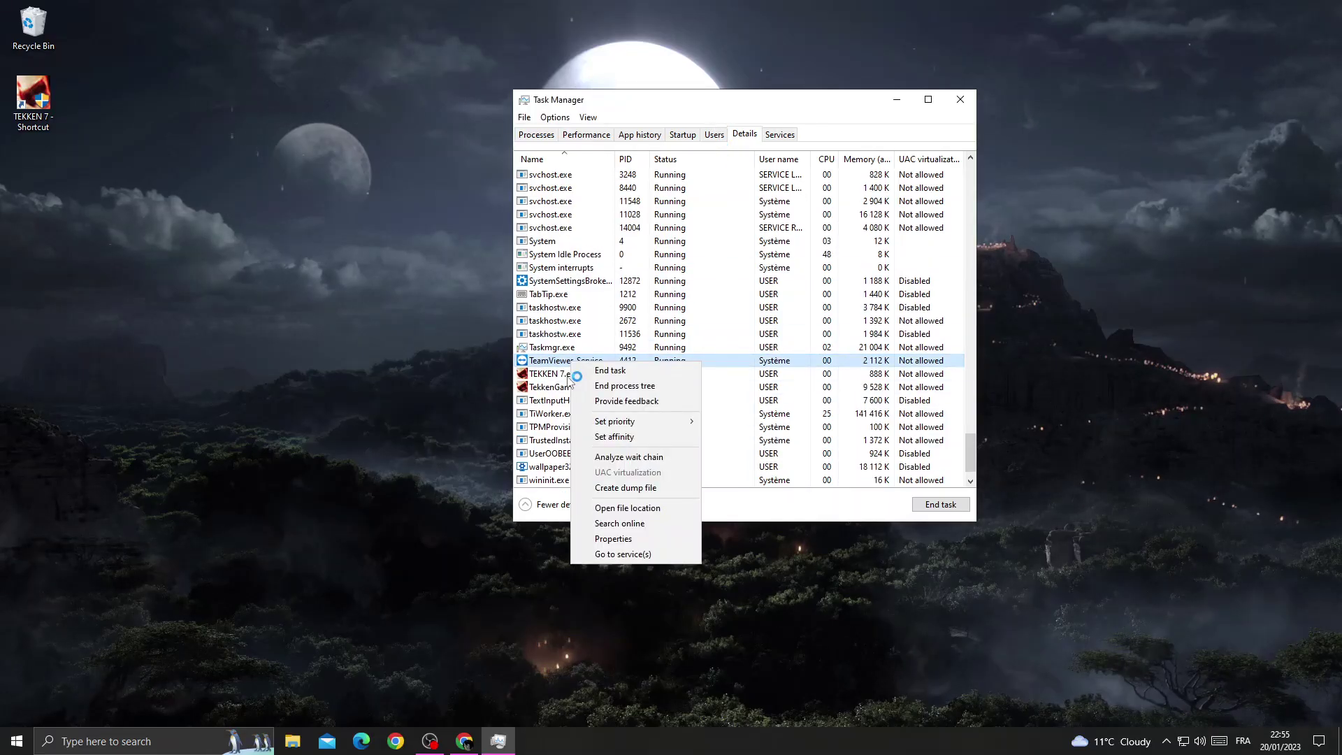
{"action": "mouse_move", "coordinate": [592, 435]}
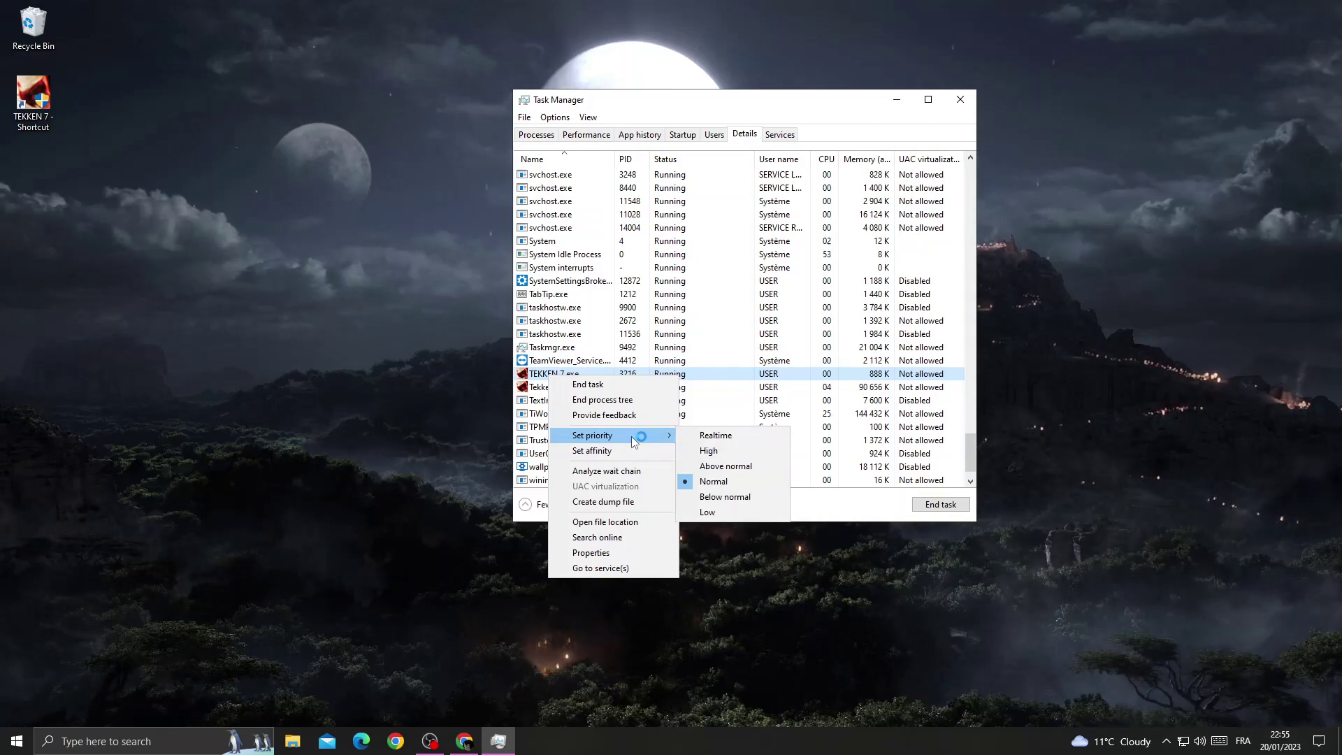
- Set TEKKEN 7.exe to High priority, confirm the change, and close Task Manager
{"action": "left_click", "coordinate": [715, 435]}
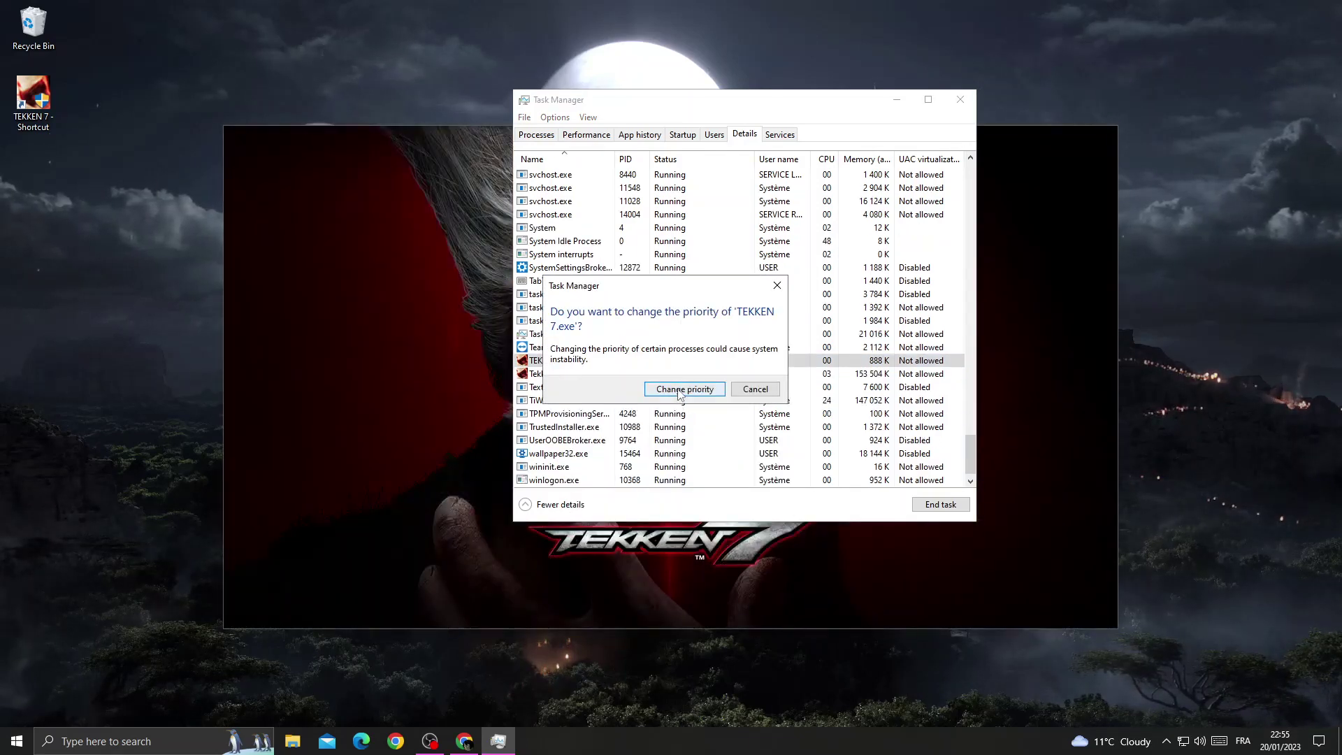
{"action": "left_click", "coordinate": [684, 389]}
{"action": "left_click", "coordinate": [958, 100]}
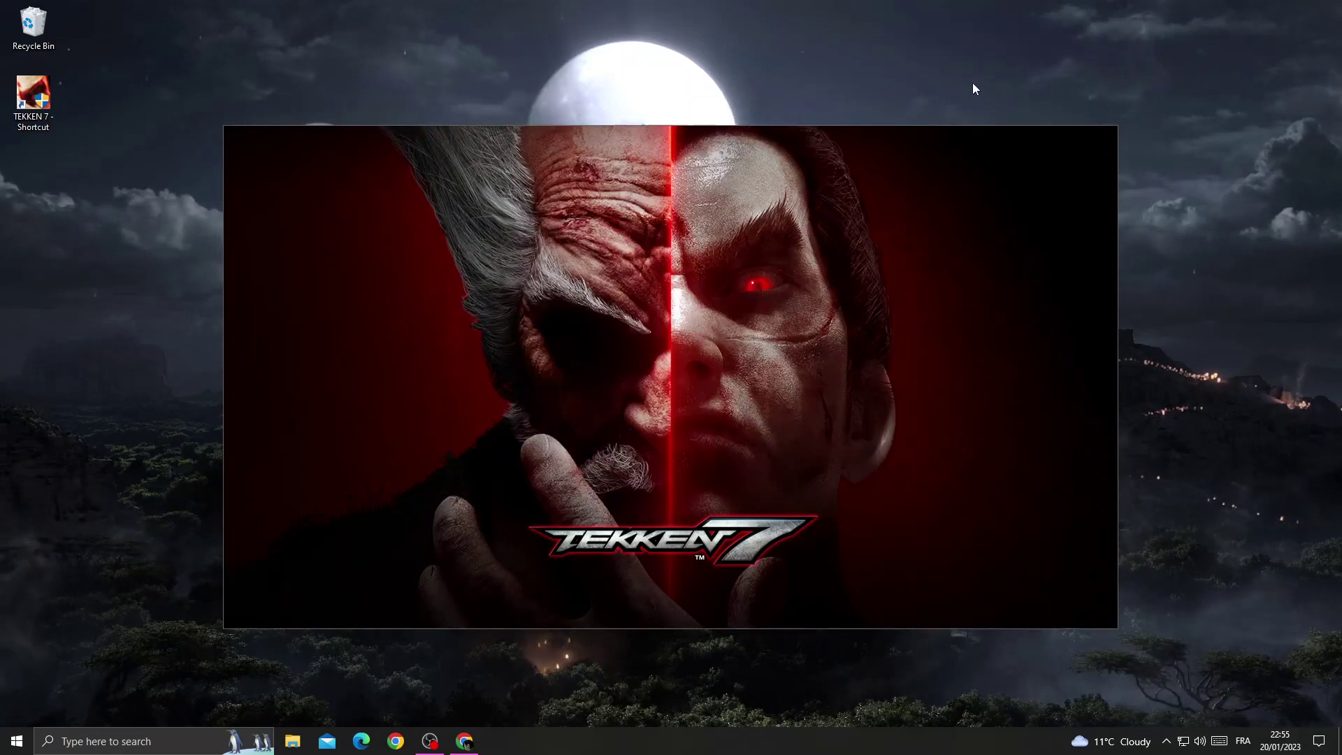